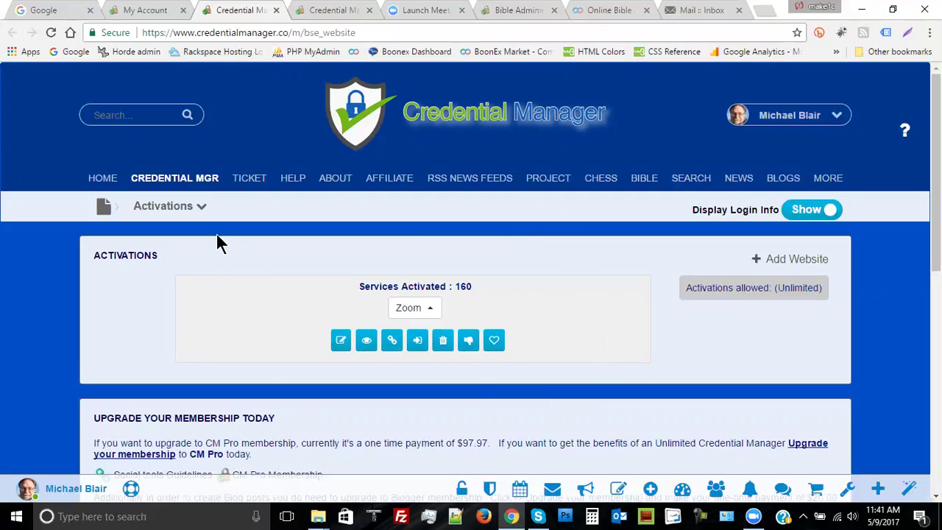
Step: Go to the website categories page and examine the Webmaster tools, Certification, Food, Financial, Forums, Internet services and Legal groups
click(202, 209)
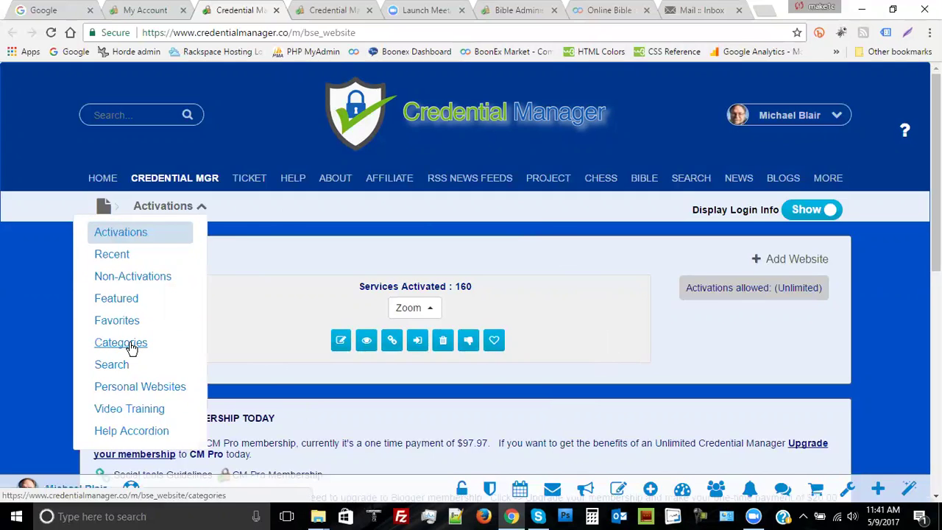
click(309, 17)
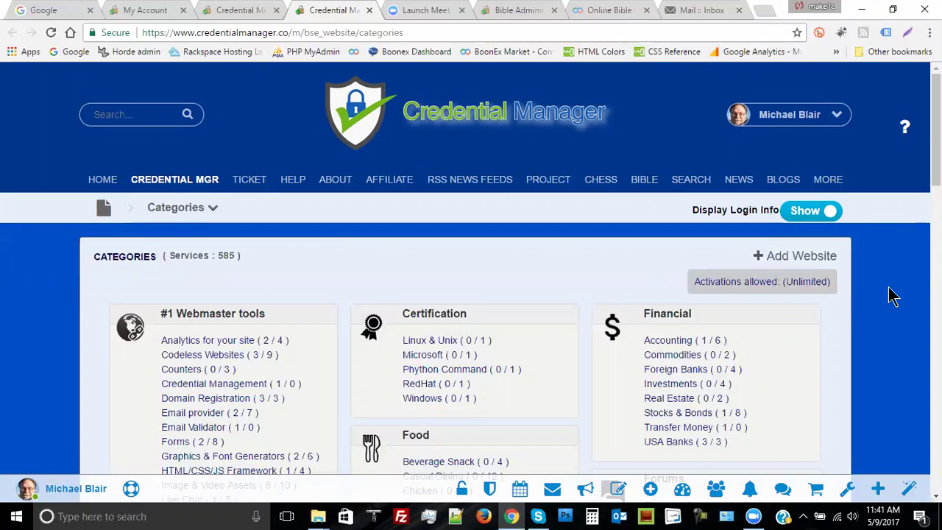
scroll(892, 295, down, 2)
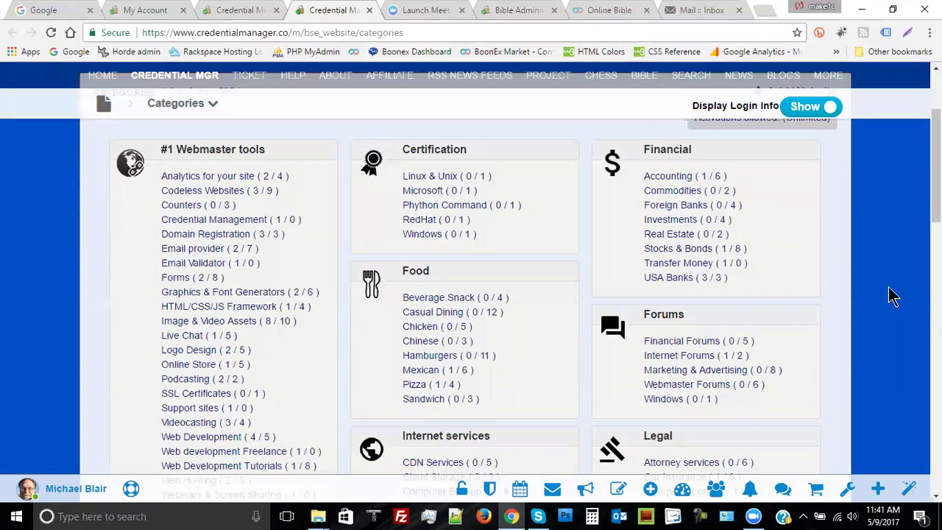
scroll(893, 294, up, 1)
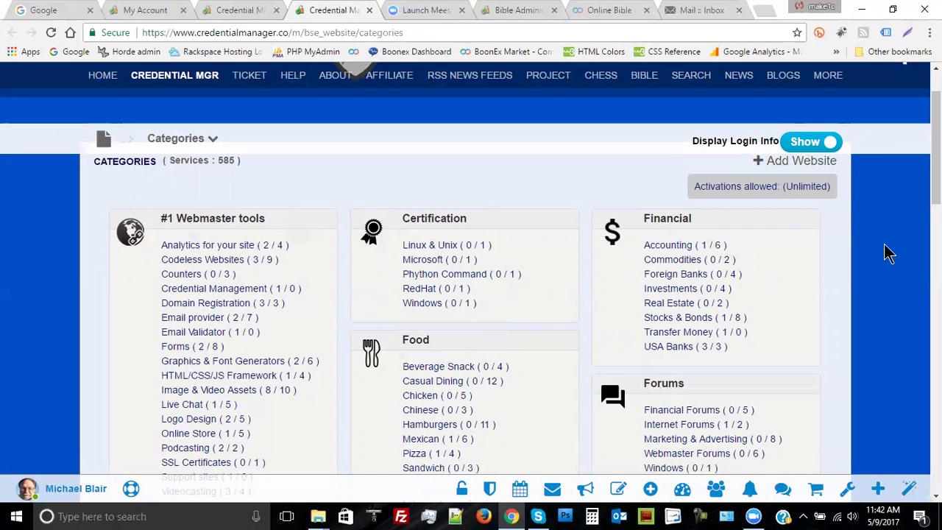
scroll(888, 253, down, 2)
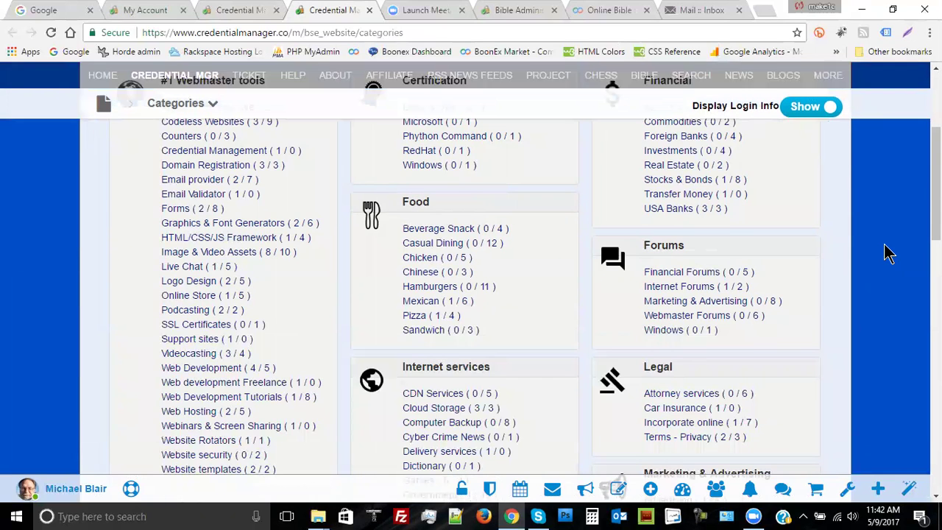
scroll(889, 253, up, 2)
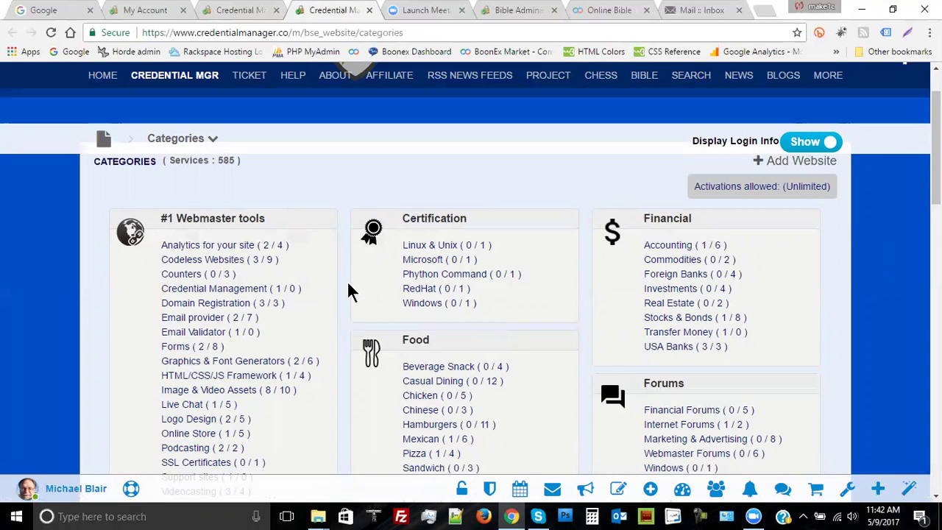
scroll(350, 292, down, 1)
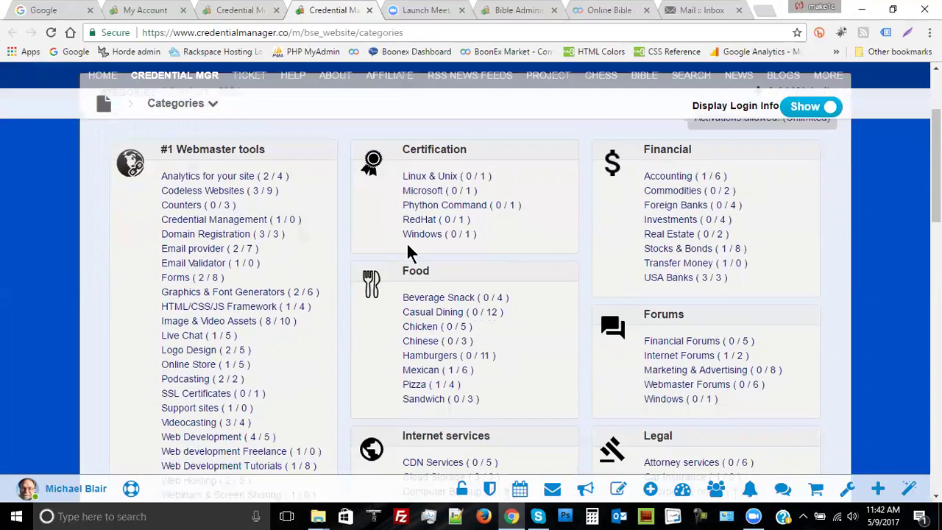
mouse_move(448, 309)
scroll(898, 267, down, 1)
mouse_move(761, 303)
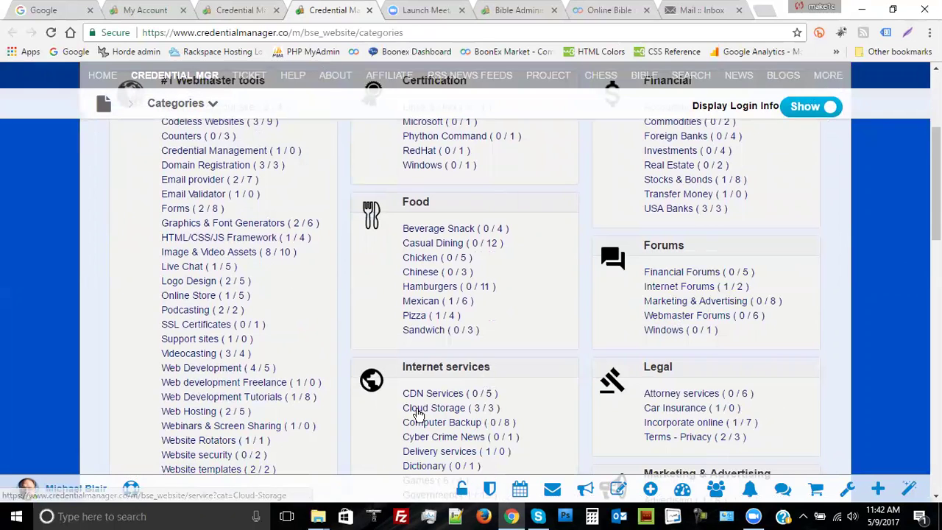
mouse_move(731, 425)
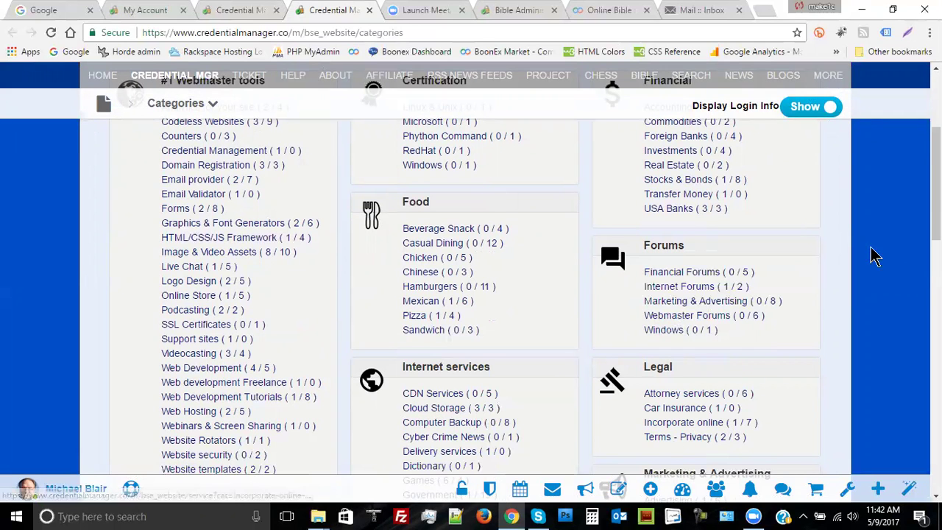
Step: Look through the remaining category groups, from Marketing & Advertising down to TV & Online Shows, and return to the first groups
scroll(873, 254, down, 3)
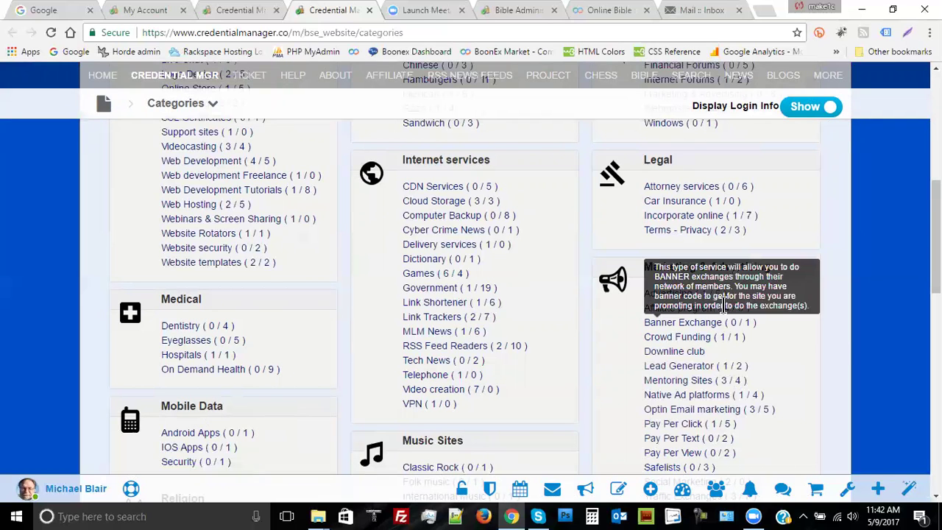
scroll(883, 280, down, 1)
scroll(887, 286, down, 3)
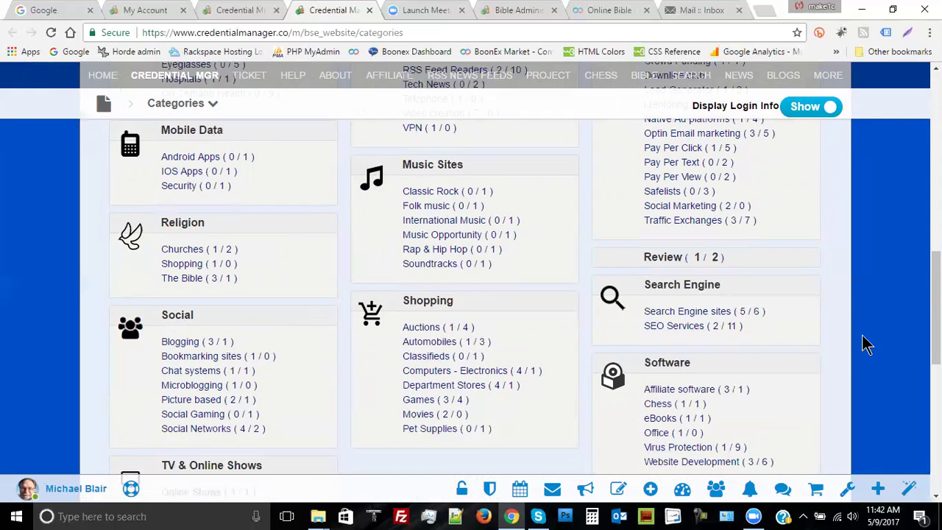
scroll(871, 344, down, 2)
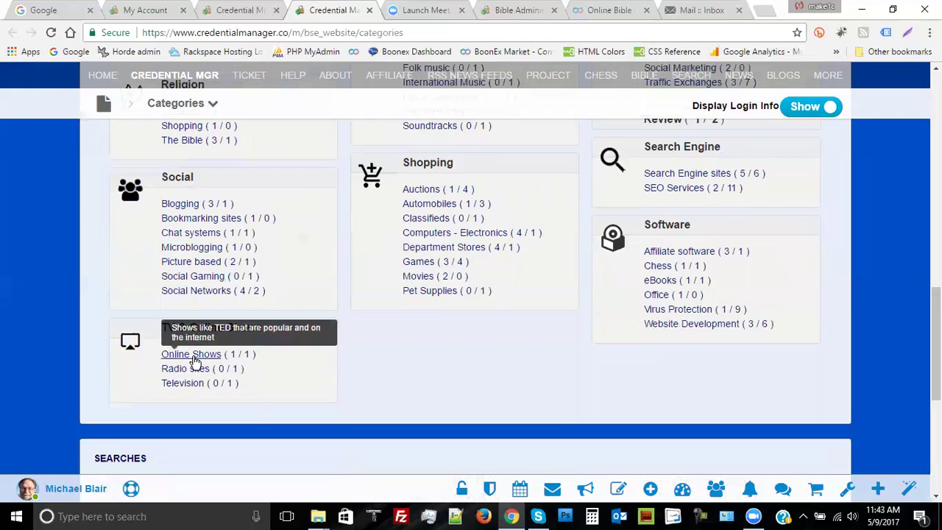
scroll(280, 368, up, 2)
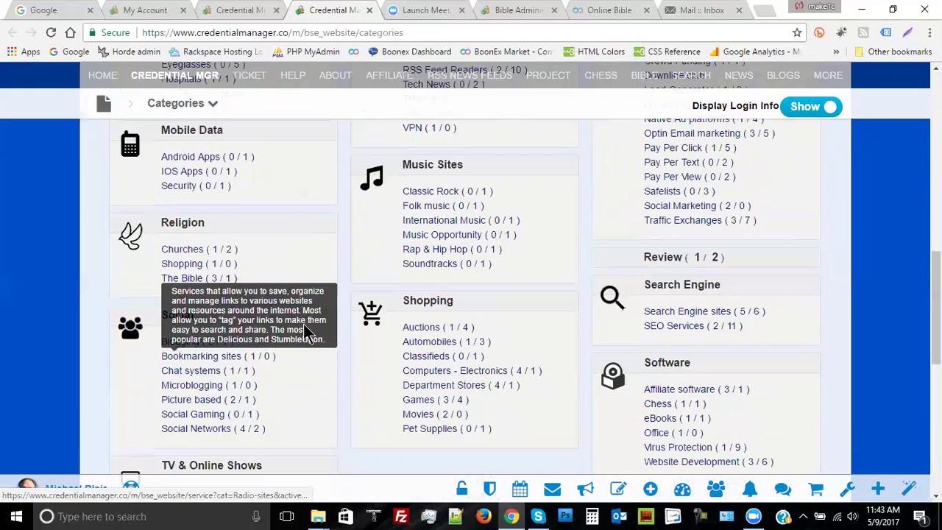
scroll(320, 288, up, 3)
scroll(317, 292, up, 8)
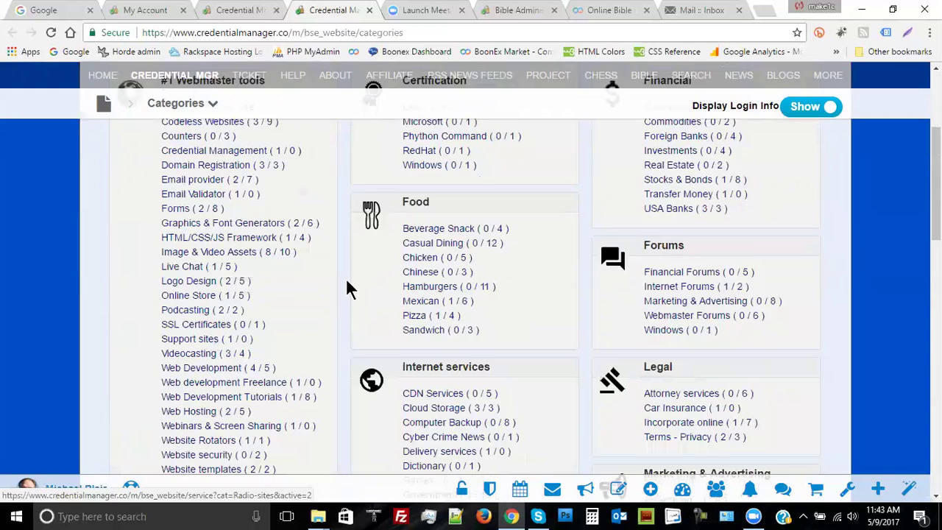
scroll(342, 293, down, 2)
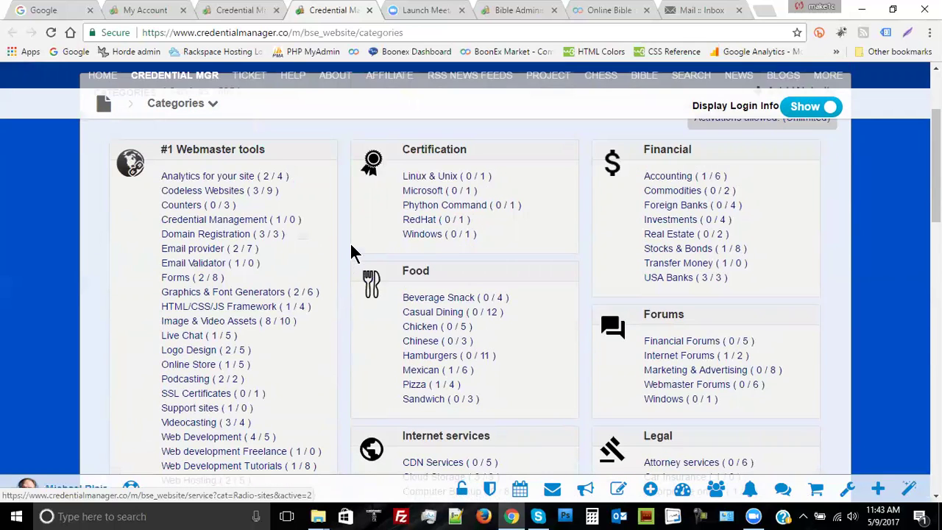
Step: Open the "Analytics for your site" category under Webmaster tools and review the services listed in it
mouse_move(203, 181)
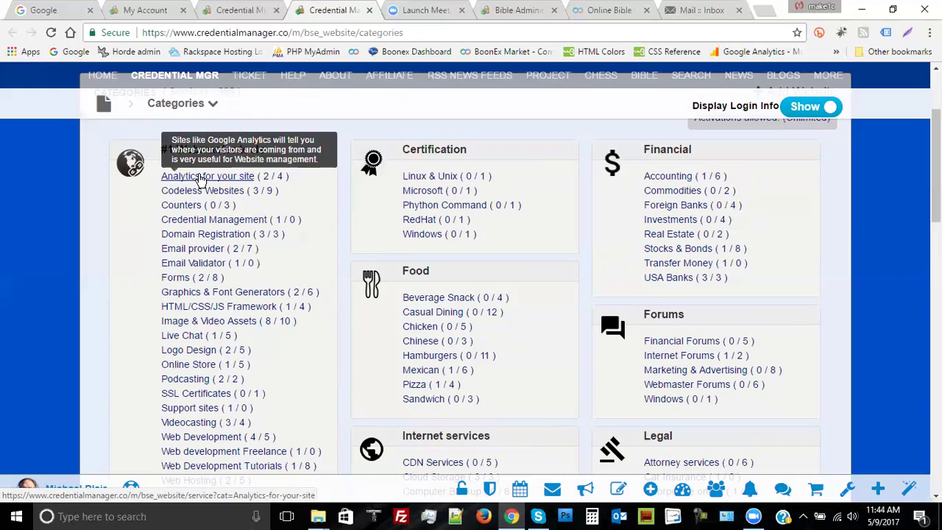
click(199, 178)
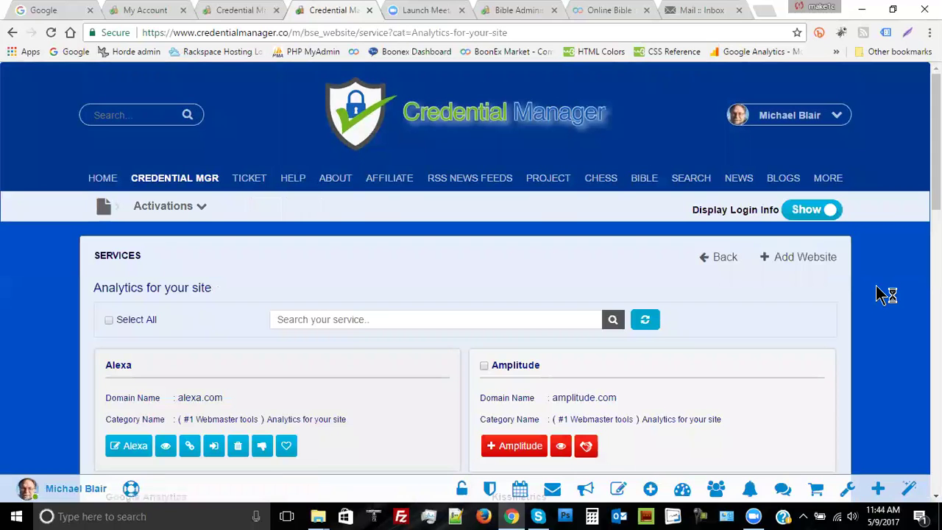
scroll(877, 306, down, 1)
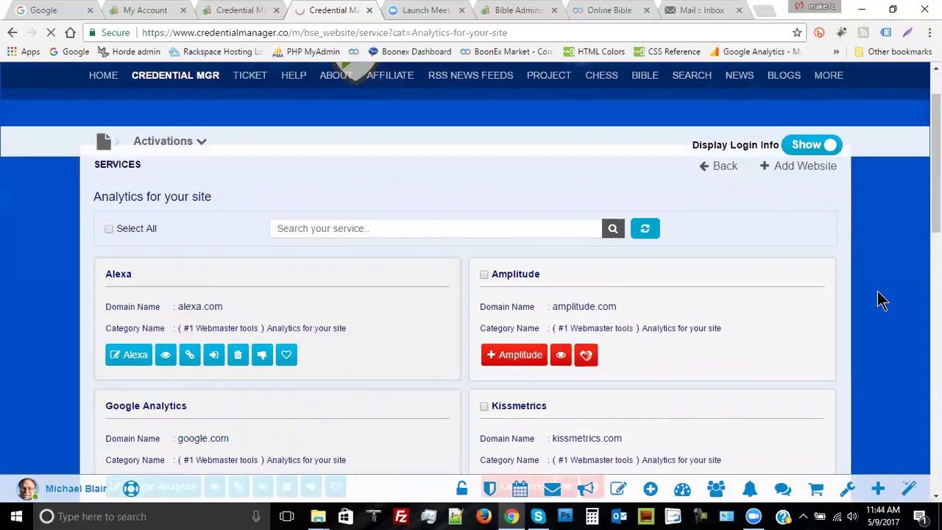
scroll(879, 299, down, 3)
scroll(882, 300, down, 1)
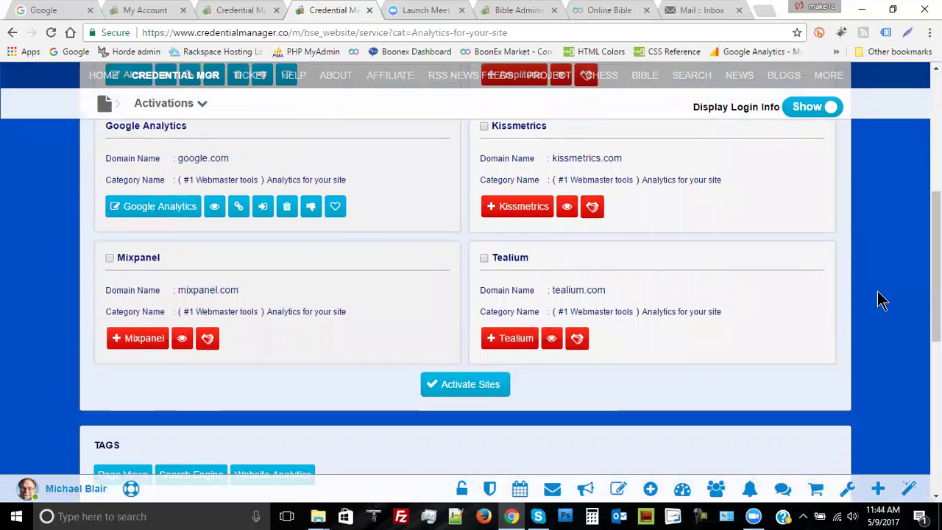
scroll(882, 300, up, 2)
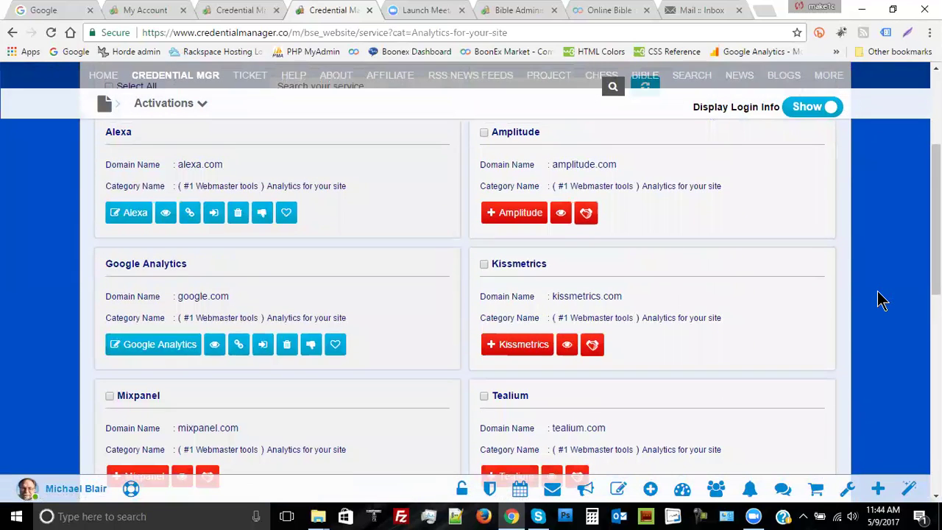
scroll(882, 300, up, 1)
scroll(882, 301, up, 2)
scroll(882, 300, up, 2)
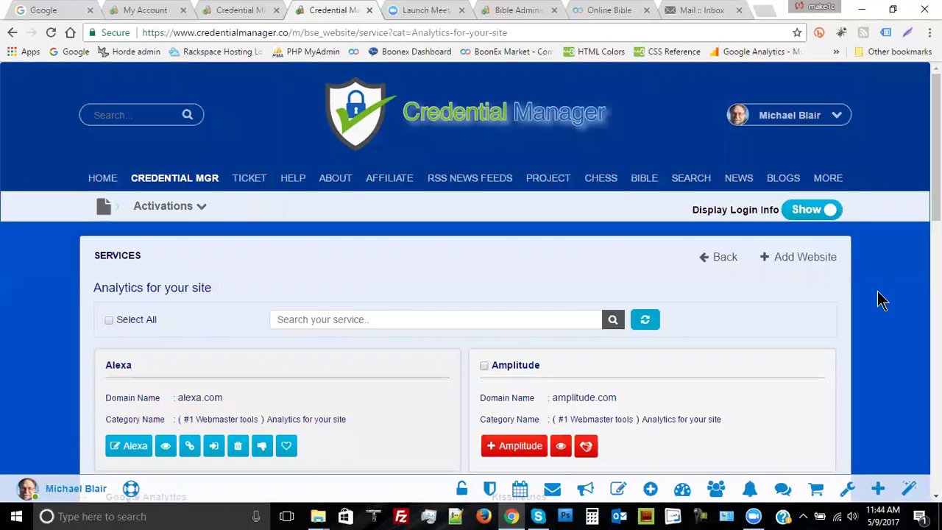
Step: Compare the options of the activated Alexa and Google Analytics services with those of the services not yet activated
scroll(882, 289, down, 2)
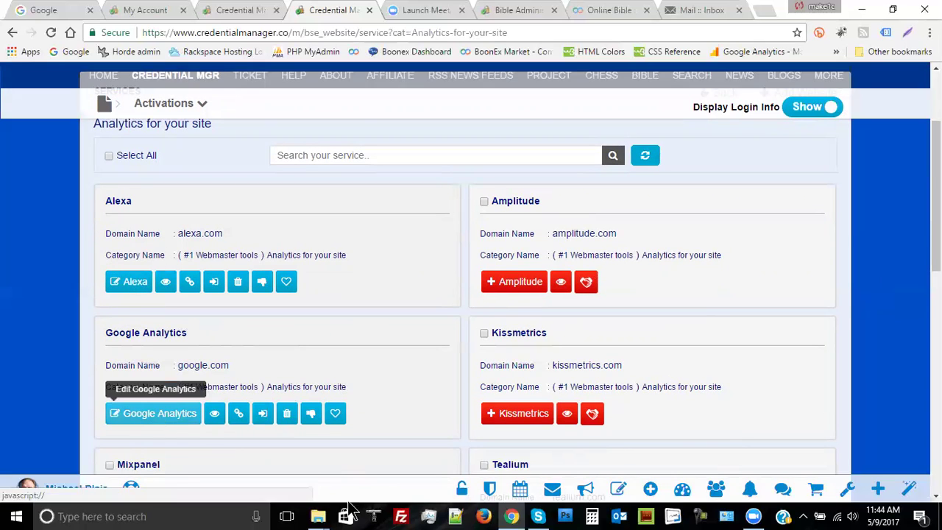
scroll(874, 276, down, 1)
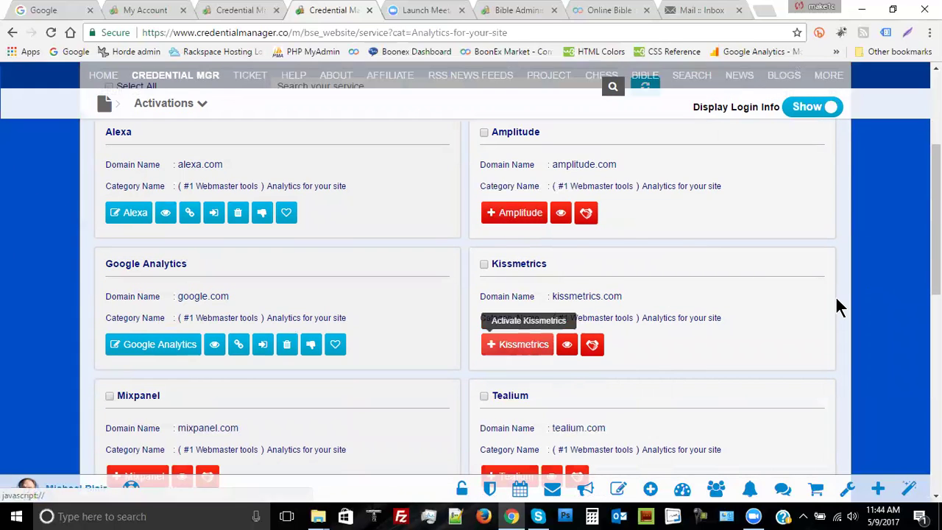
scroll(878, 308, down, 2)
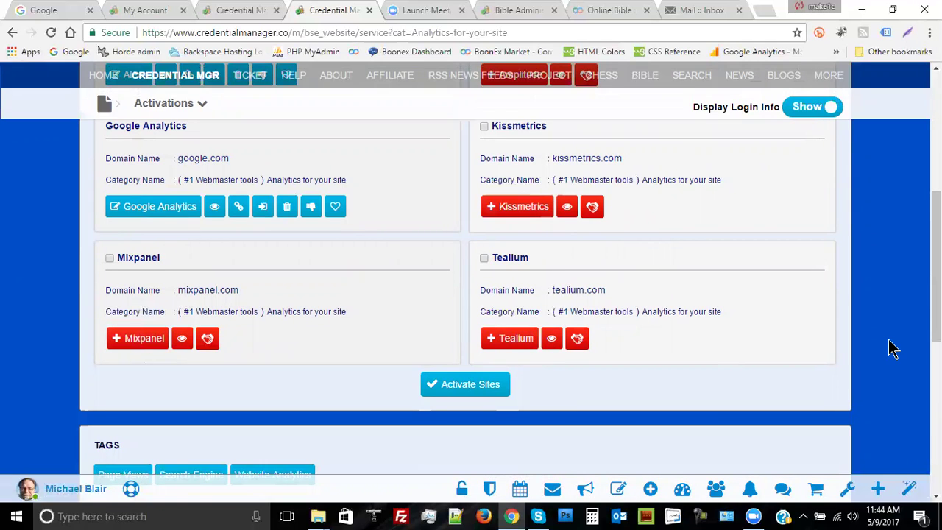
scroll(891, 349, up, 3)
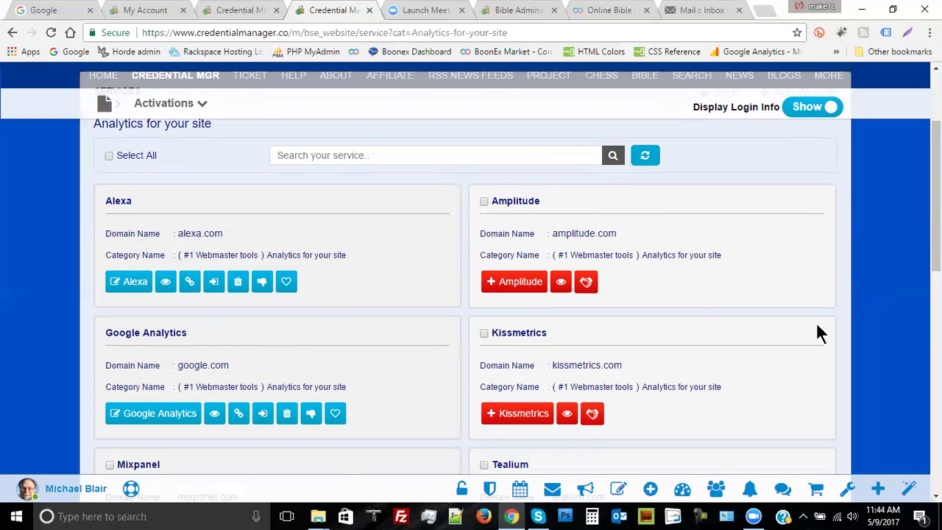
scroll(818, 326, down, 2)
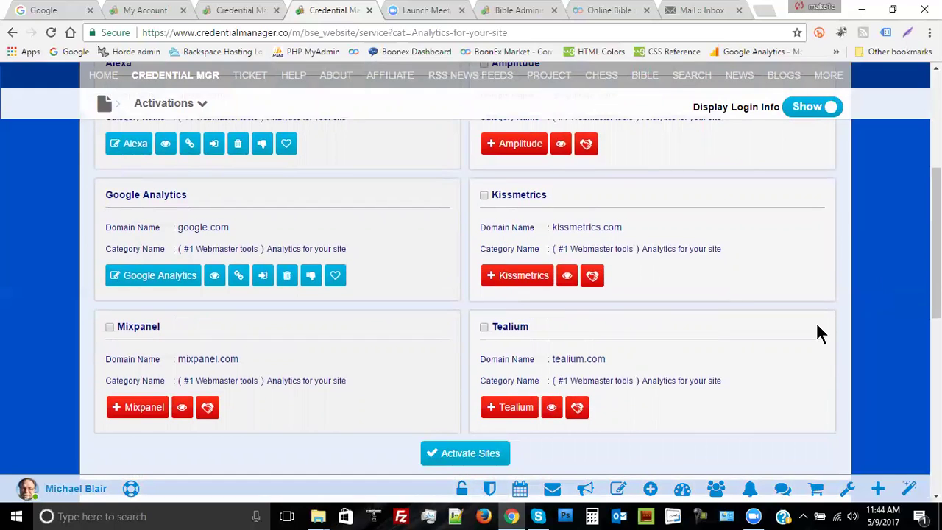
scroll(817, 326, up, 1)
scroll(808, 330, up, 1)
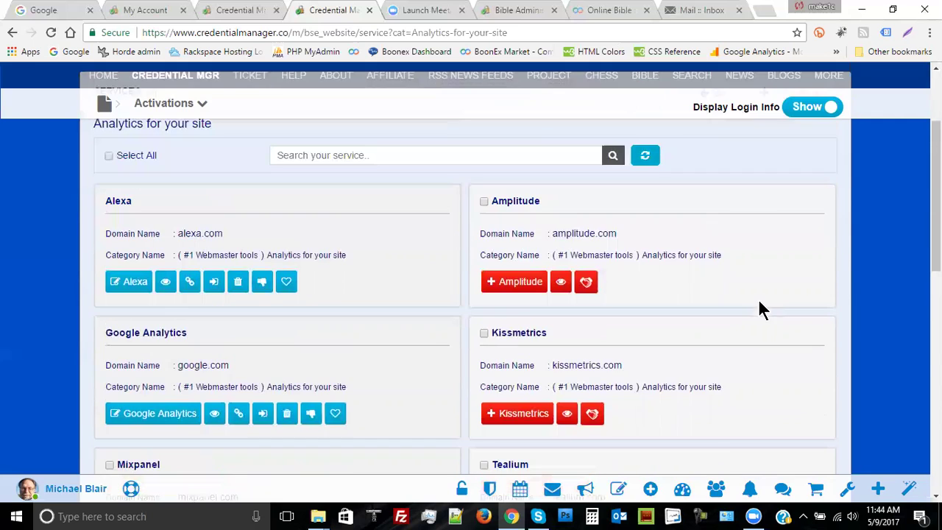
Step: Try selecting the Amplitude, Kissmetrics and Tealium services for joint activation
click(484, 202)
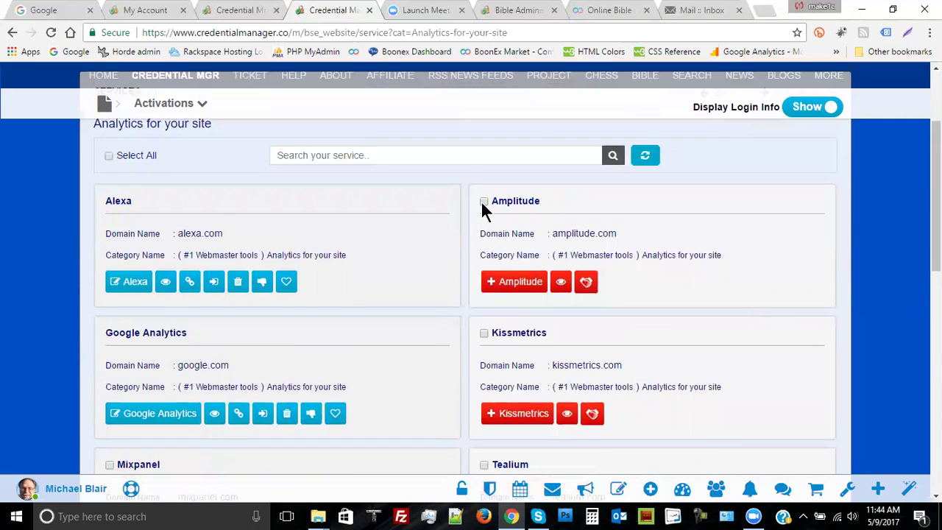
click(484, 333)
scroll(748, 351, down, 2)
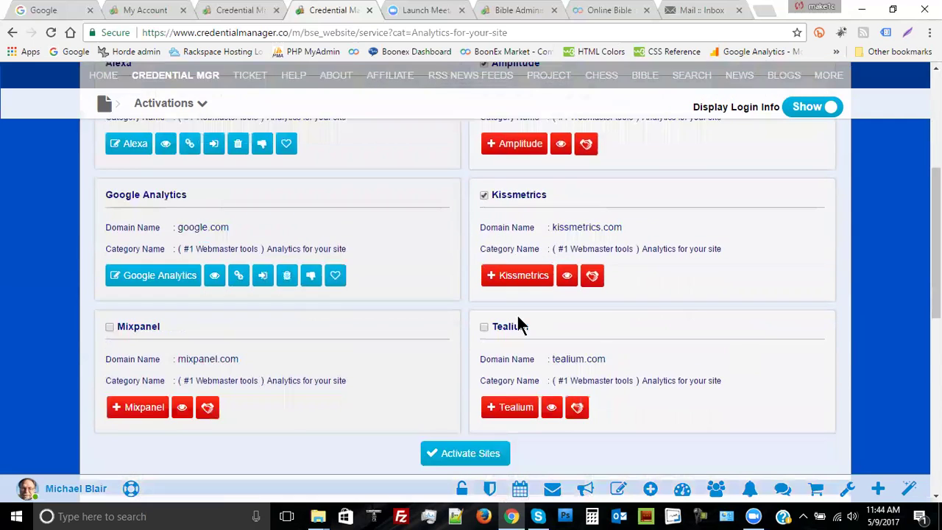
click(483, 328)
click(484, 329)
scroll(692, 265, up, 2)
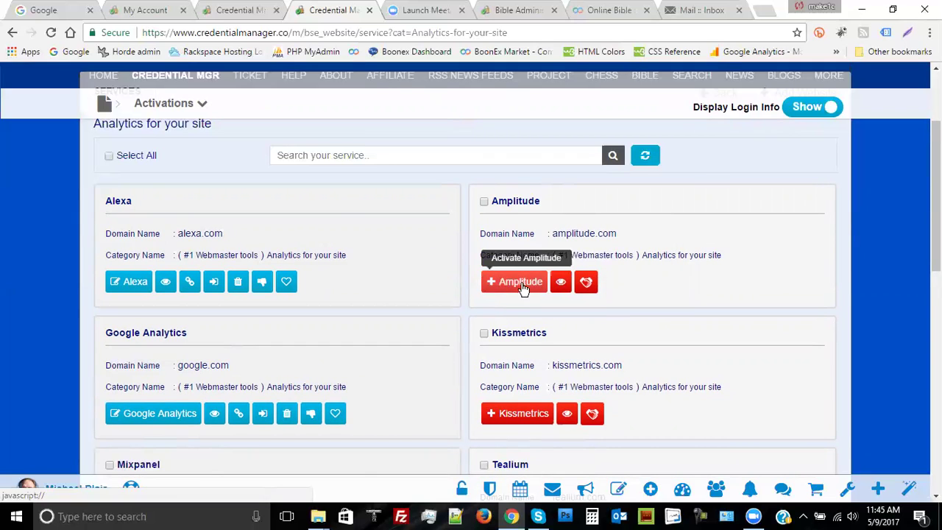
Step: Return from the analytics services to the categories page and look through its groups again
scroll(763, 278, down, 2)
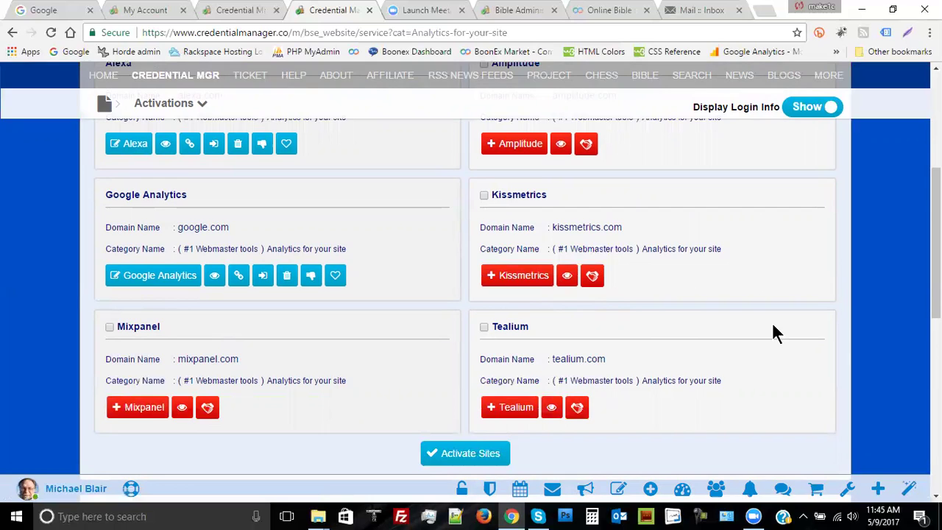
scroll(782, 332, up, 5)
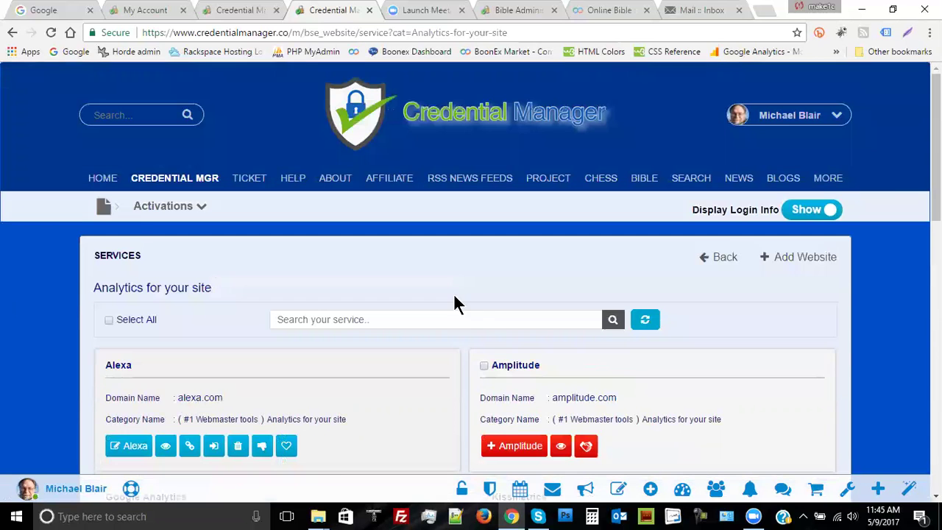
click(725, 261)
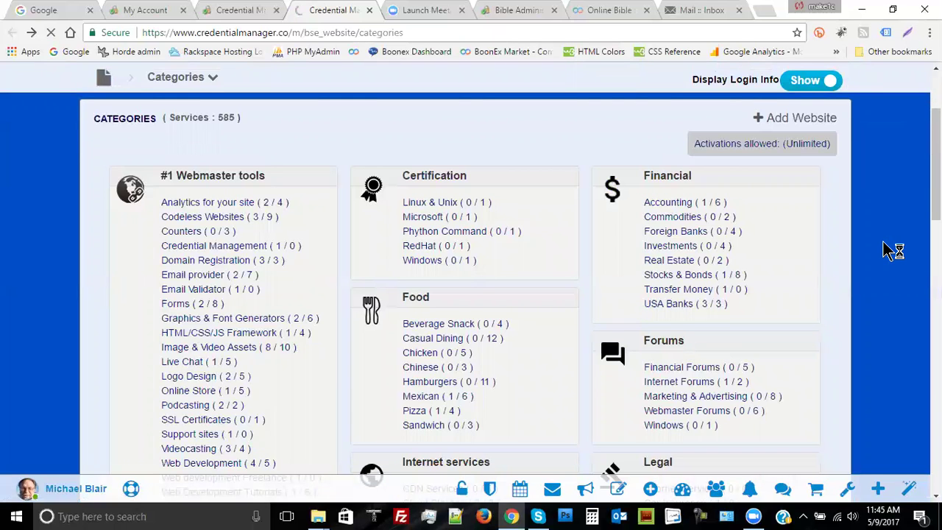
scroll(887, 251, down, 1)
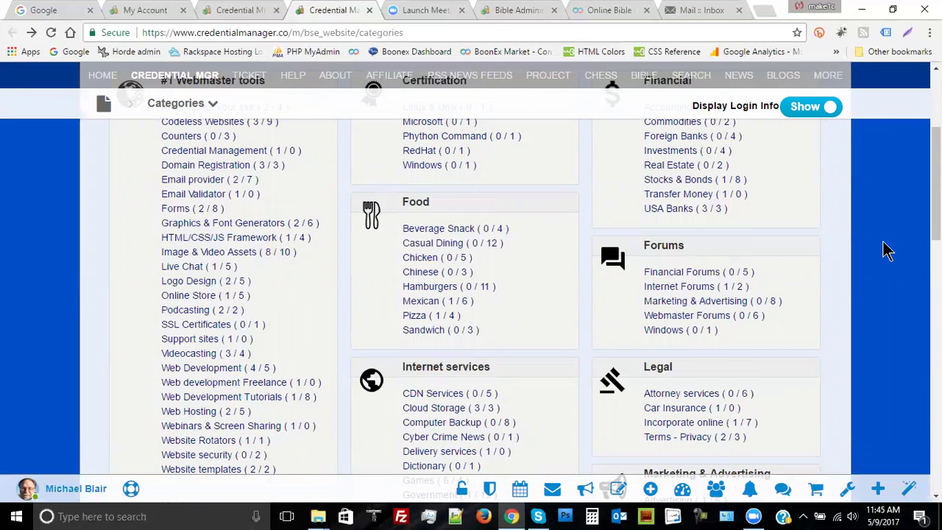
scroll(887, 250, down, 3)
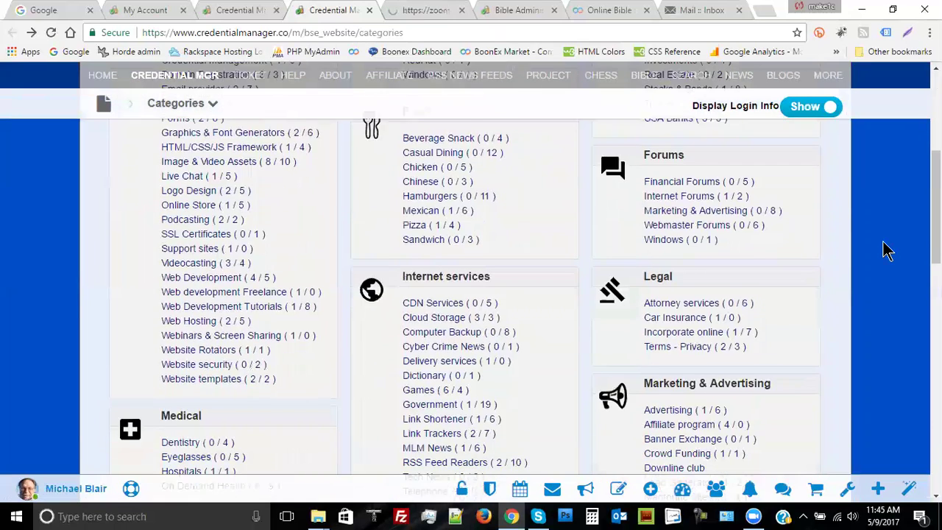
Step: Open the Traffic Exchanges category under Marketing & Advertising and review the activated and non-activated services listed in it
scroll(883, 243, down, 1)
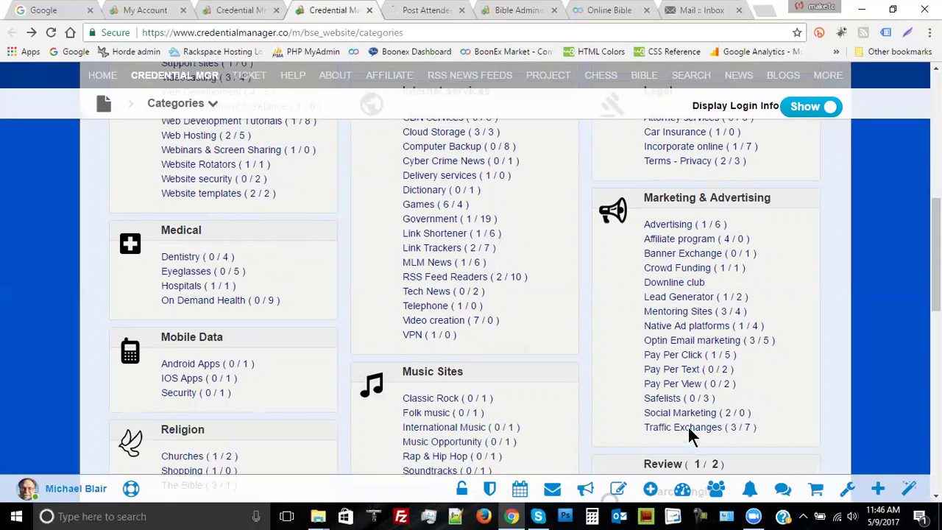
mouse_move(688, 434)
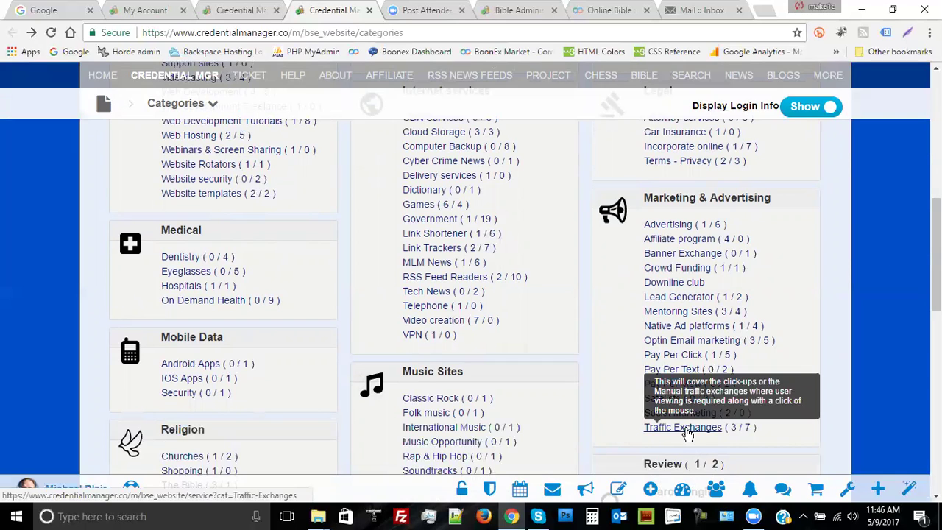
click(687, 434)
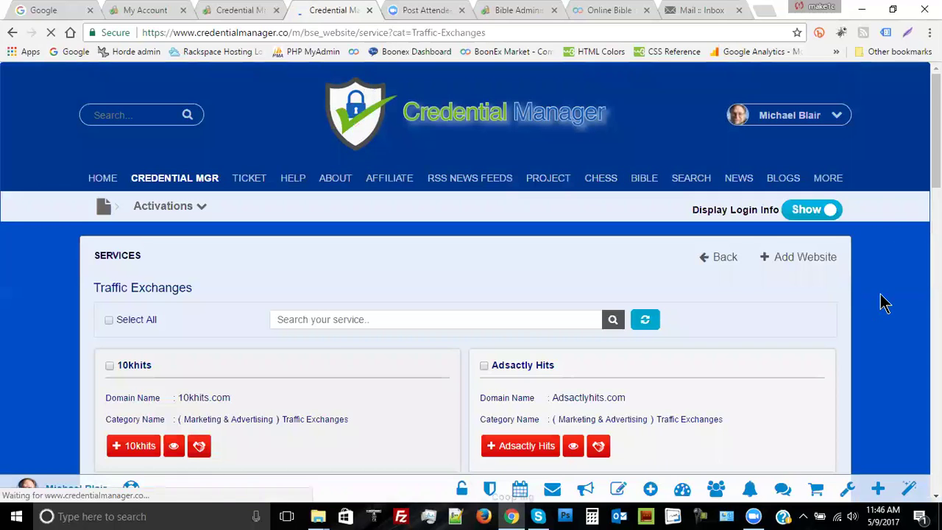
scroll(888, 318, down, 2)
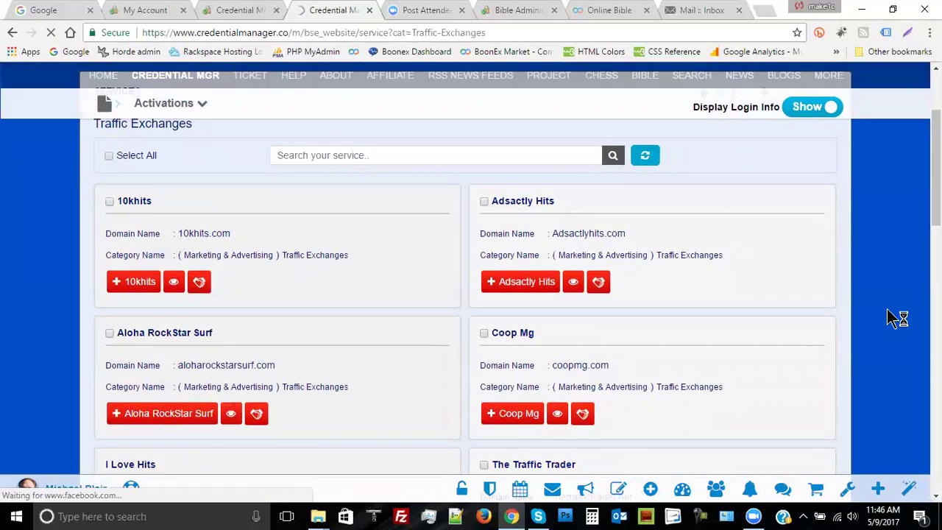
scroll(888, 318, down, 5)
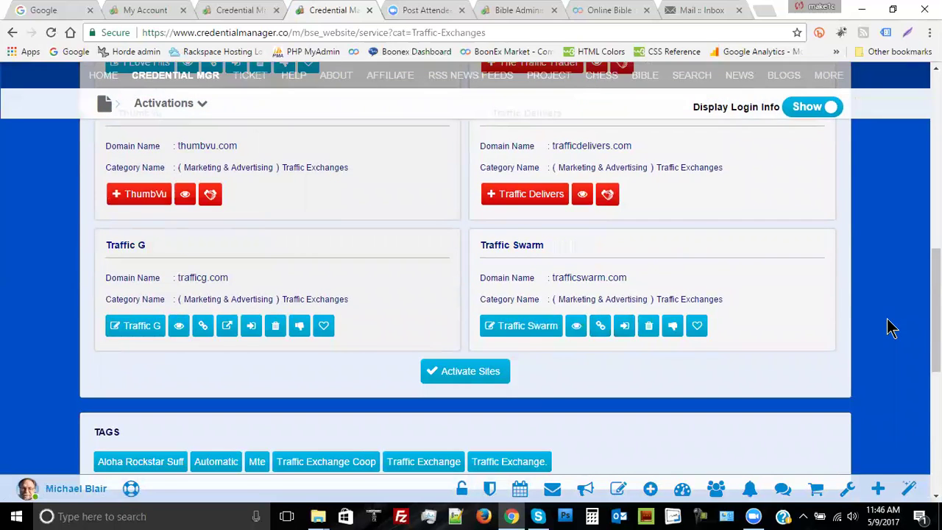
scroll(891, 327, up, 4)
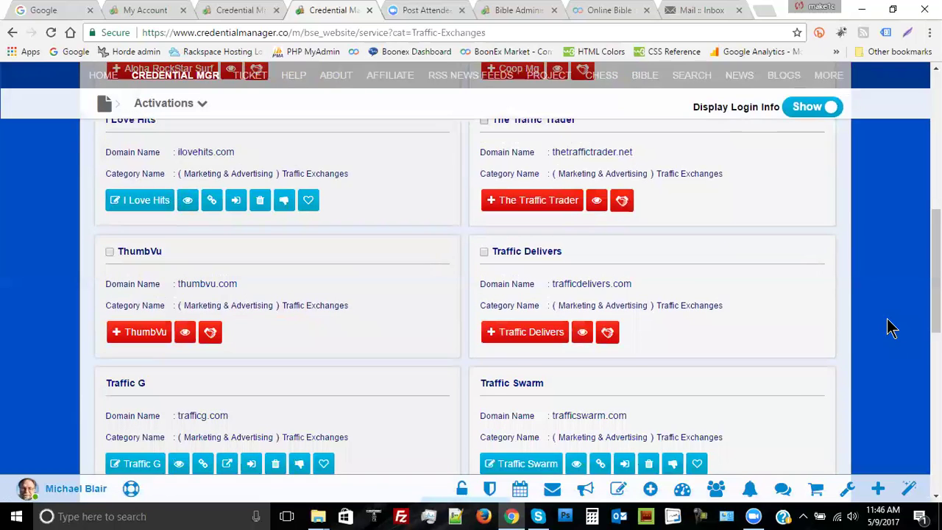
scroll(891, 327, up, 2)
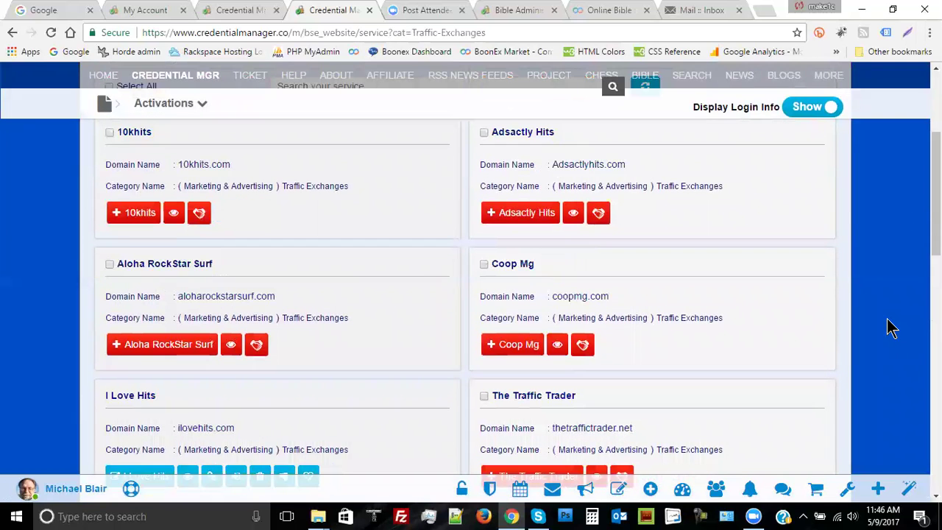
scroll(891, 328, up, 1)
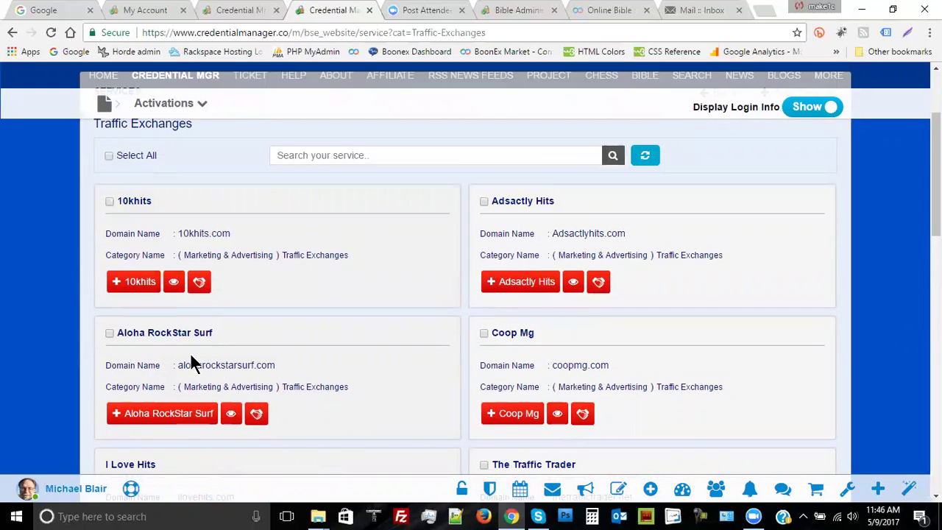
Step: Open the credentials form for the 10khits service, examine its fields down to Usernames & Passwords, and close it without saving
click(139, 286)
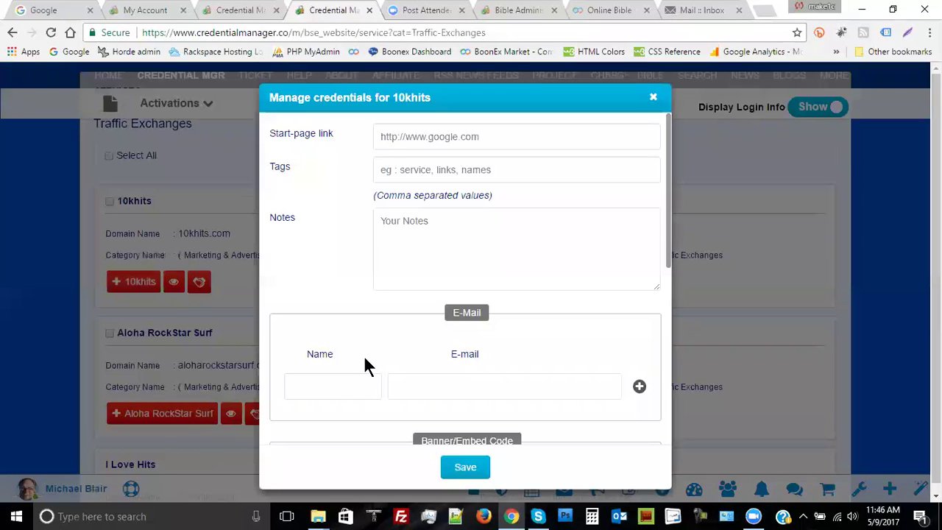
scroll(586, 243, down, 5)
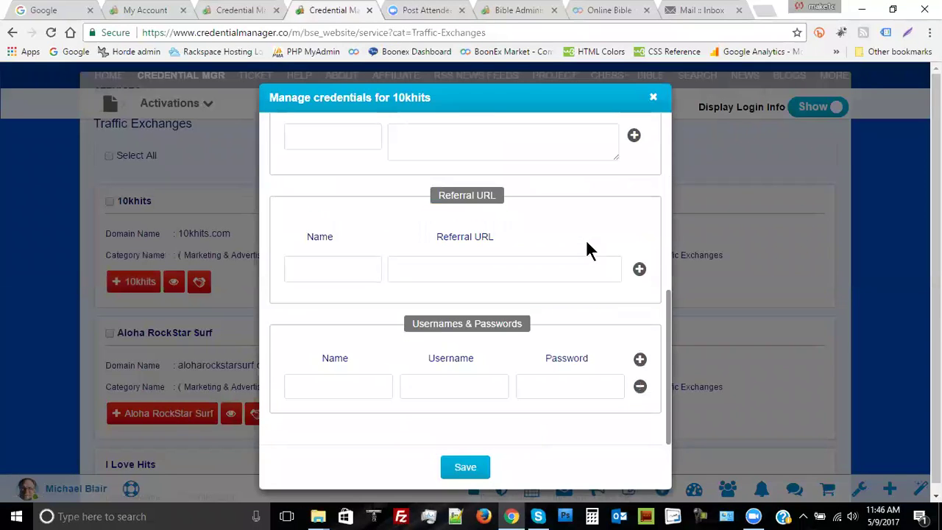
click(654, 99)
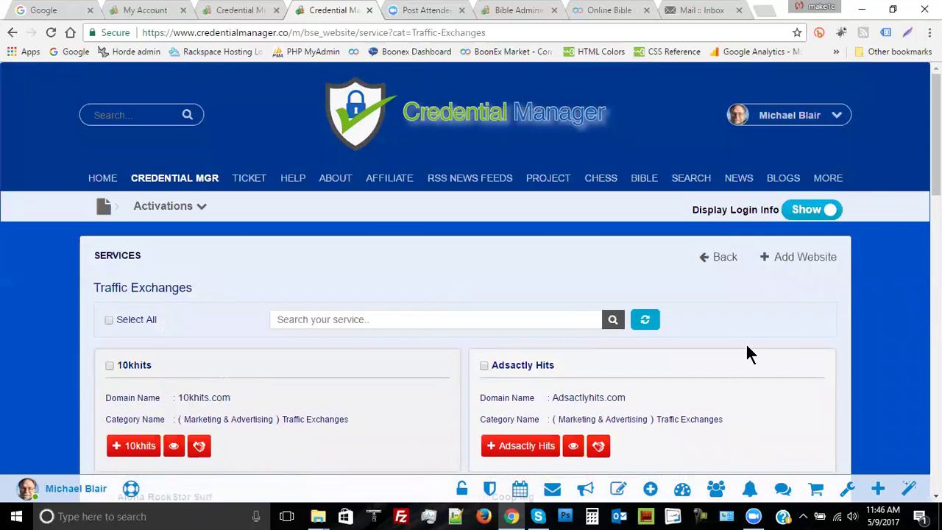
Step: Go back from the Traffic Exchanges services to the categories page and check the descriptions of categories such as Accounting under Financial
click(721, 259)
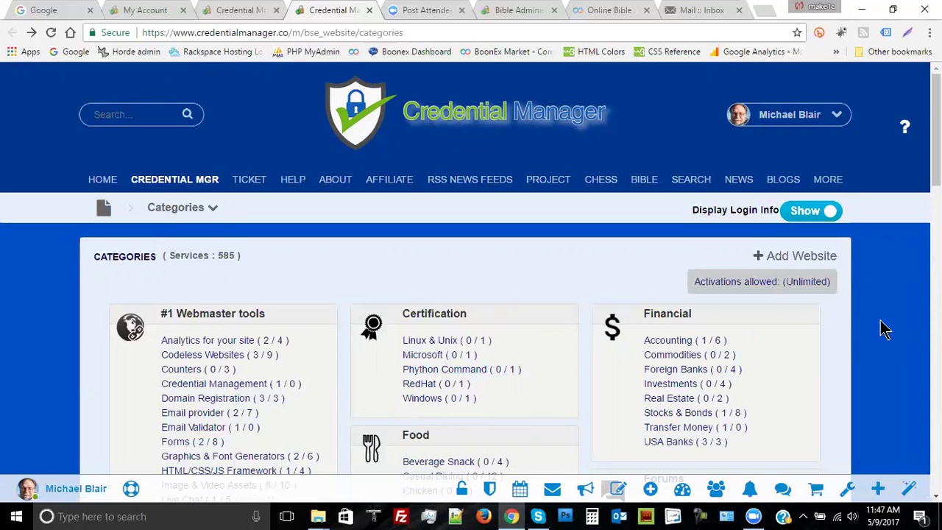
scroll(884, 329, down, 2)
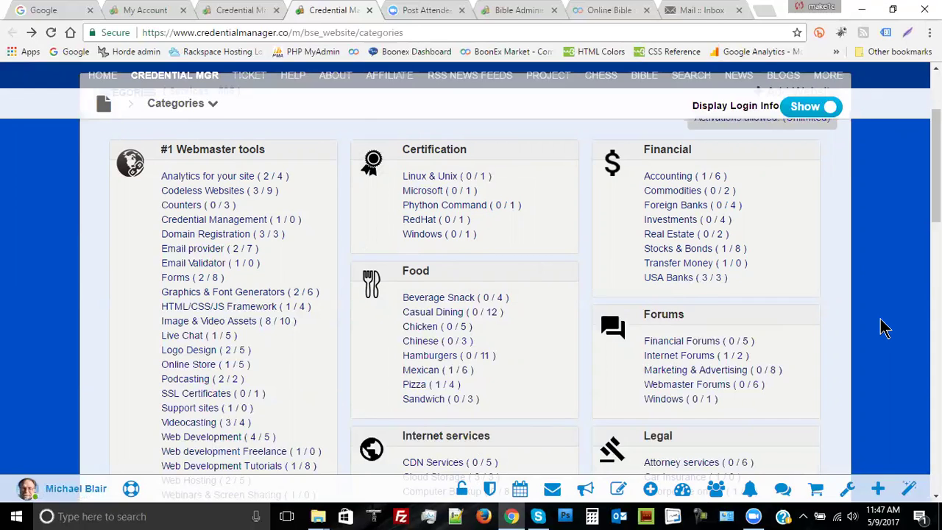
mouse_move(679, 184)
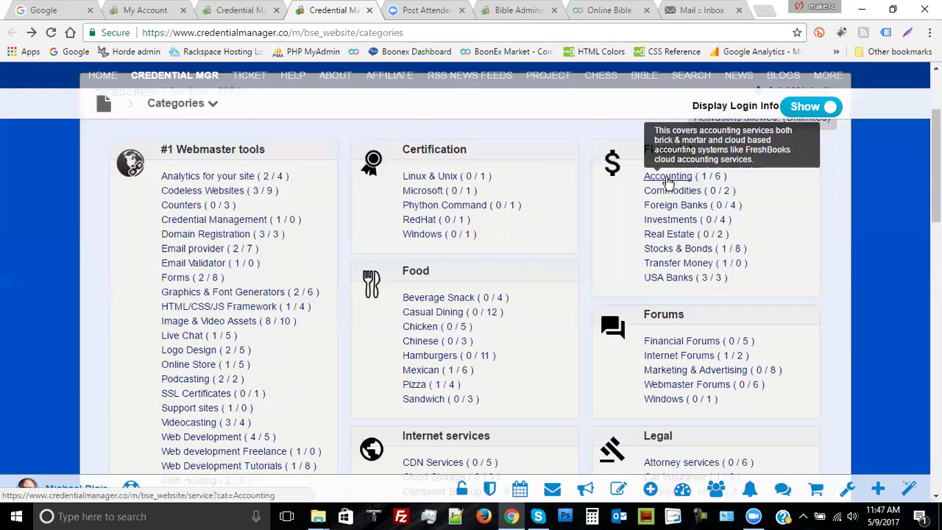
mouse_move(225, 181)
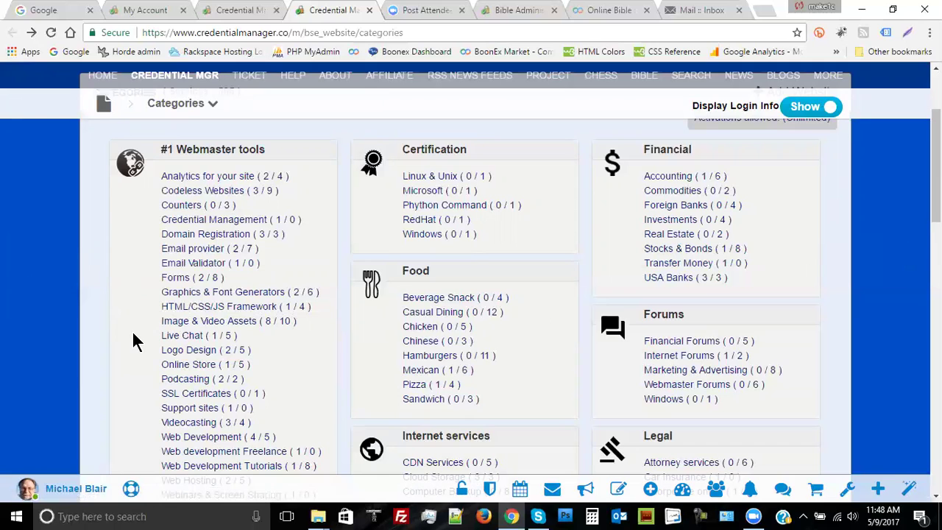
scroll(137, 341, down, 1)
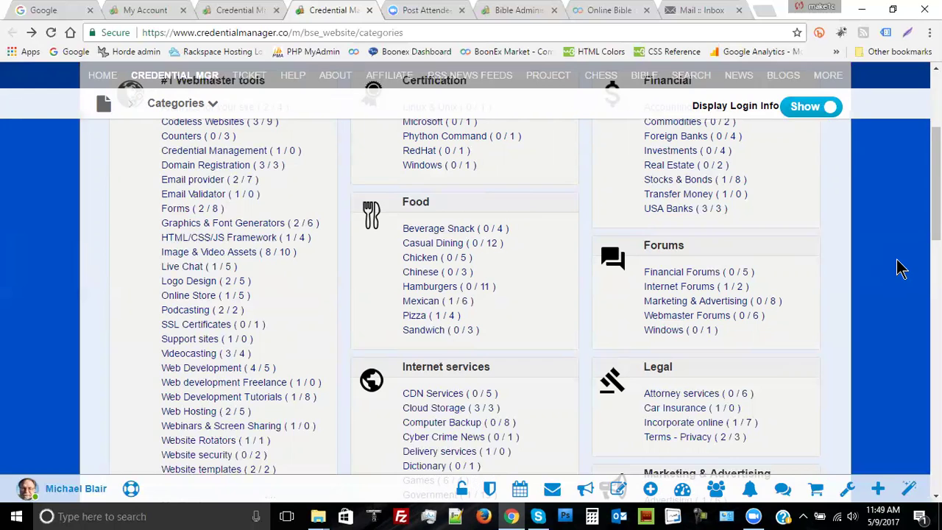
scroll(902, 280, up, 3)
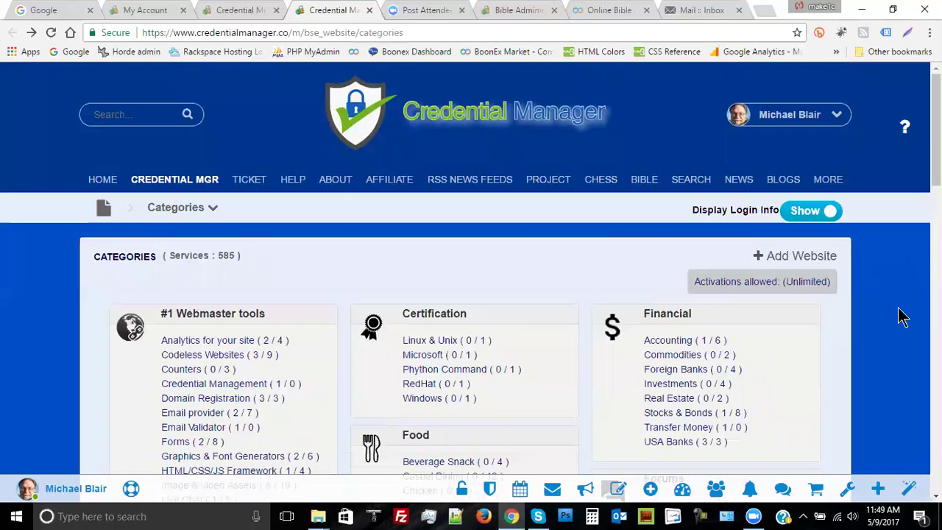